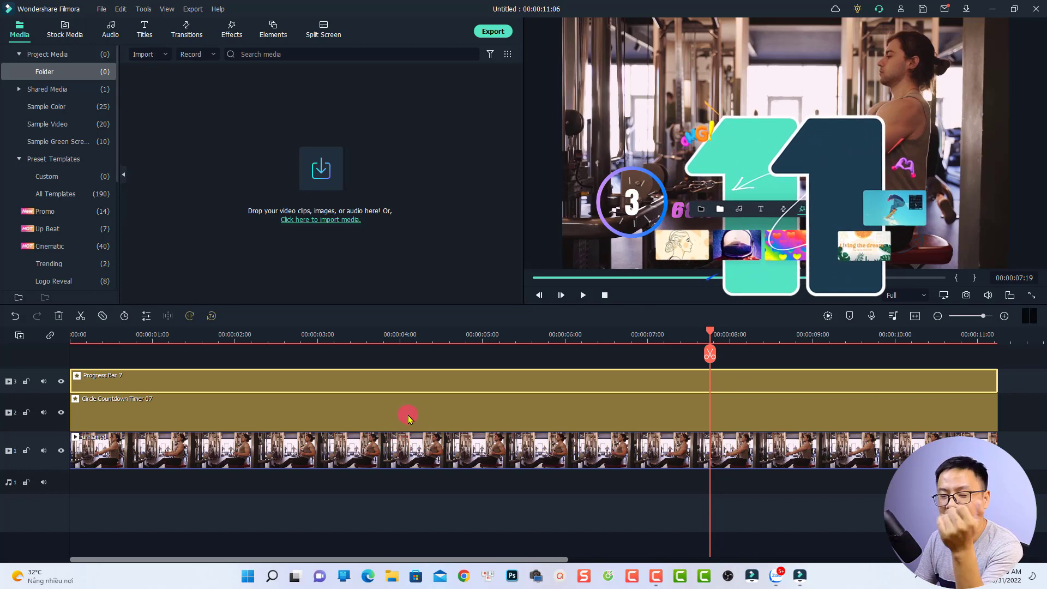
Play back the sequence from about 00:00:01:19 to preview the existing countdown timer and progress bar overlays.
left_click(215, 334)
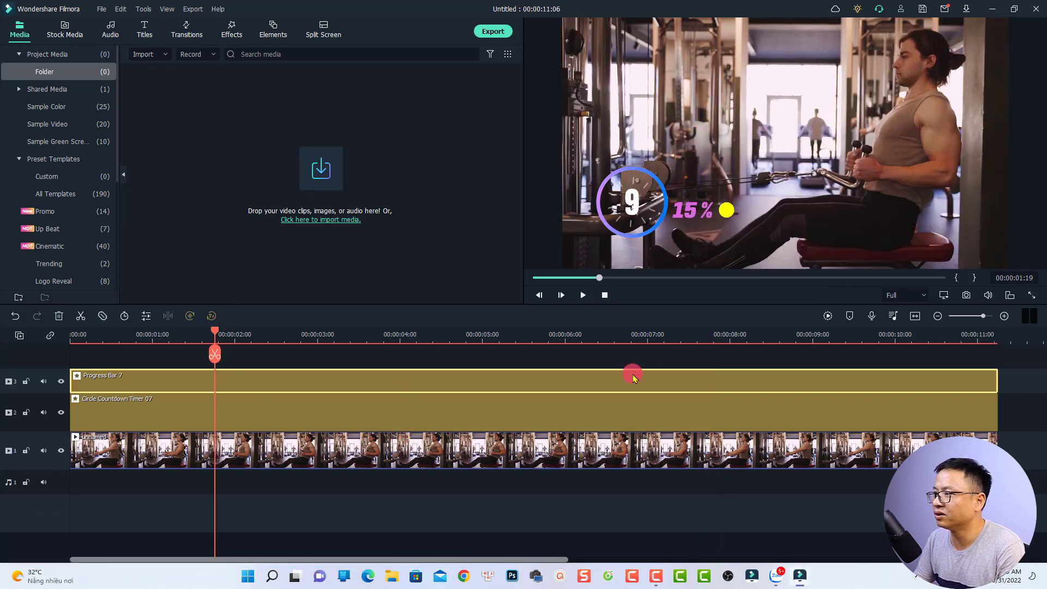
key("space")
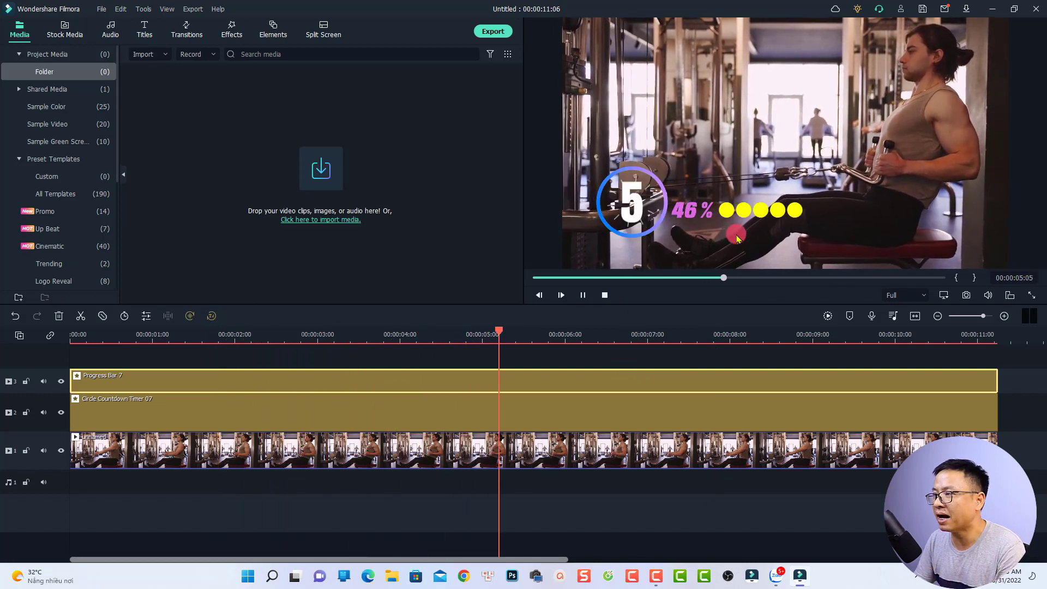
key("space")
Delete the Progress Bar 7 and Circle Countdown Timer 07 effects, and lock video track 1.
left_click(550, 413)
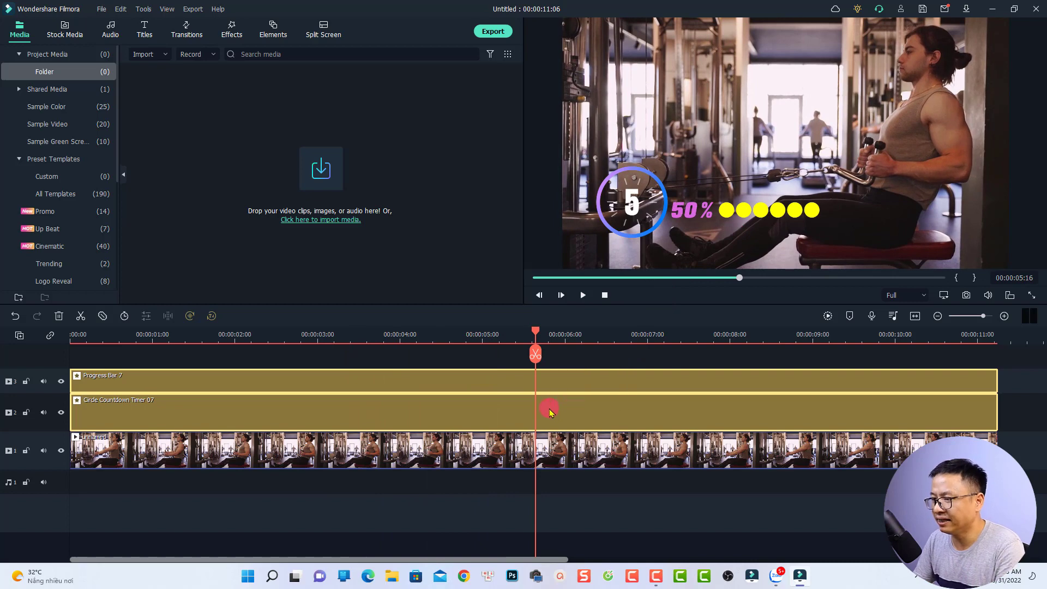
key("Delete")
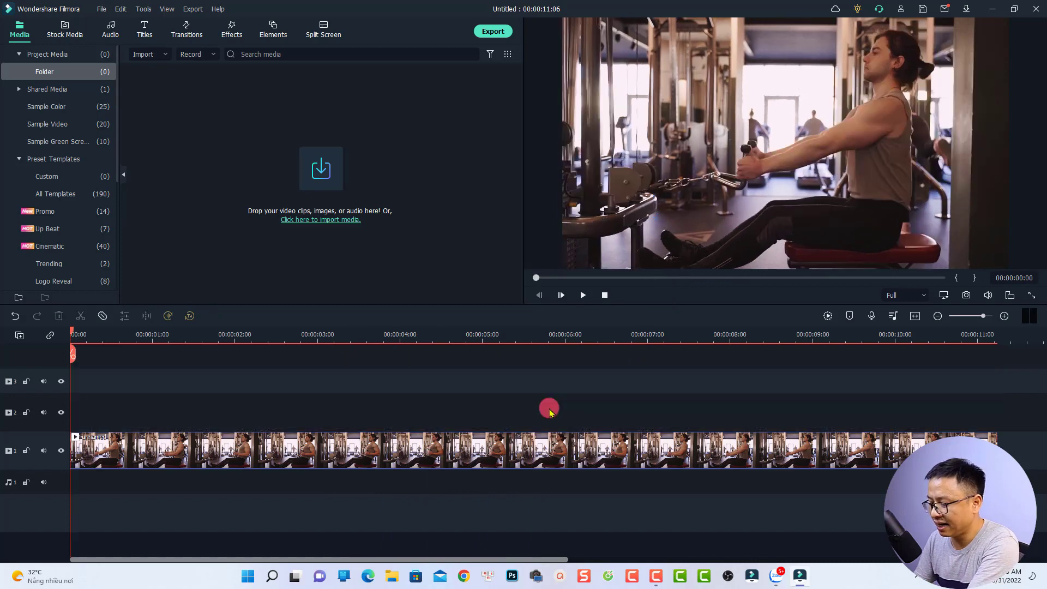
left_click(26, 451)
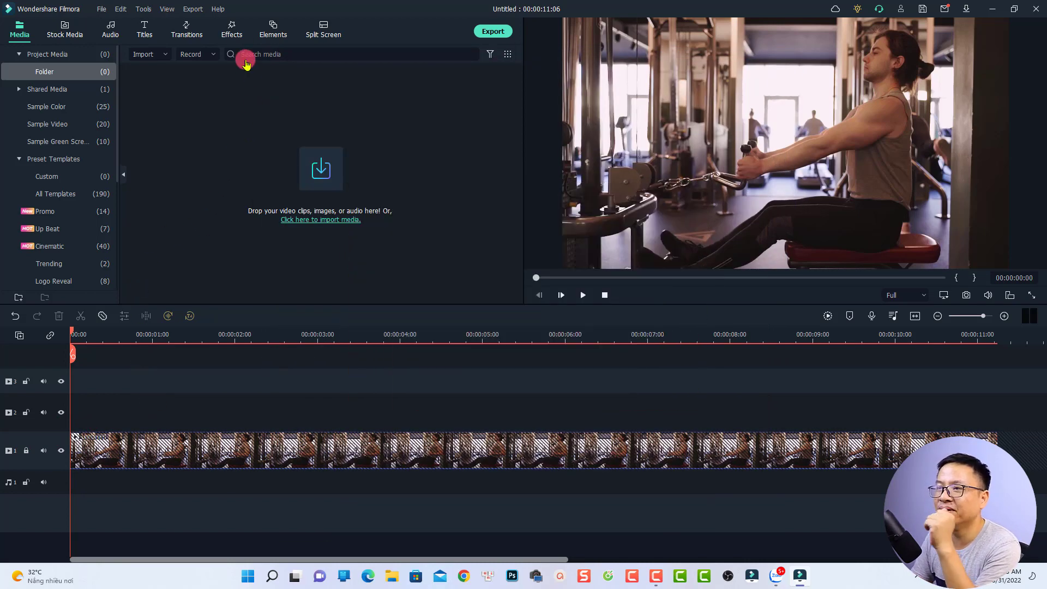
Show the Timer category of the effects library, filtered to free effects only.
left_click(231, 31)
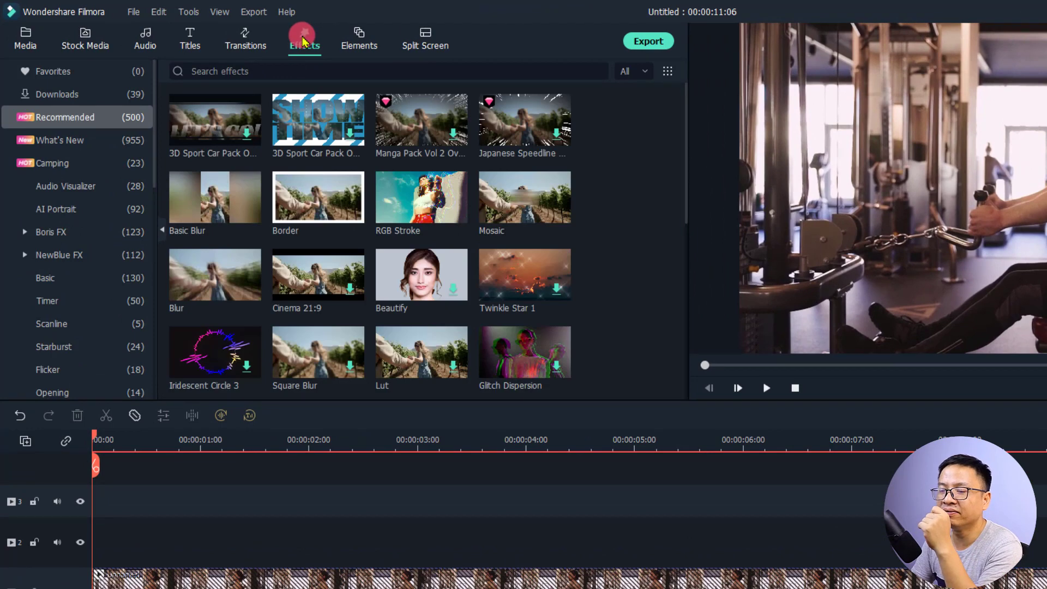
left_click(52, 301)
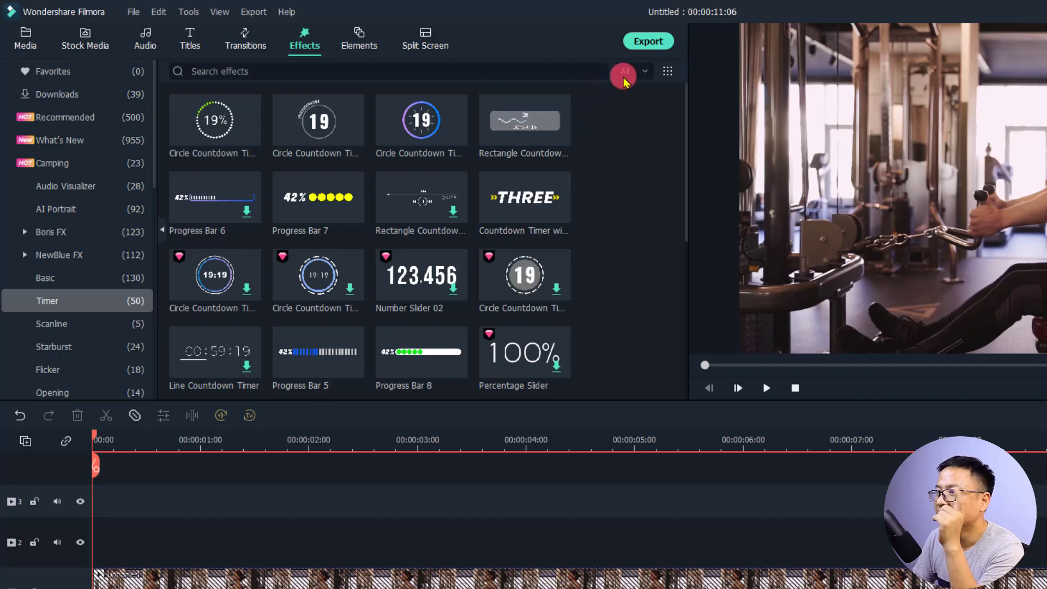
left_click(644, 72)
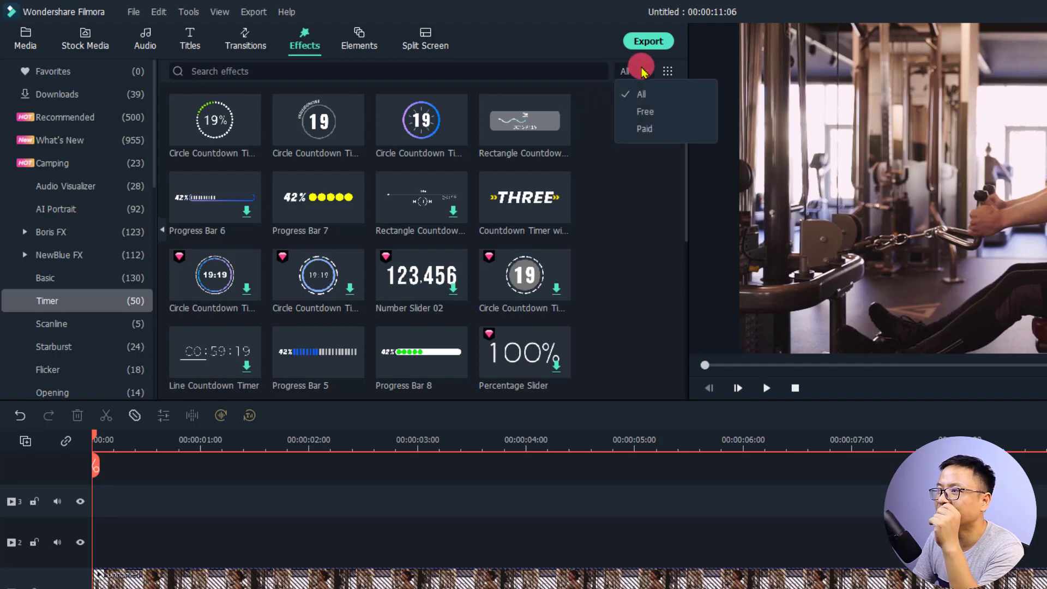
left_click(642, 111)
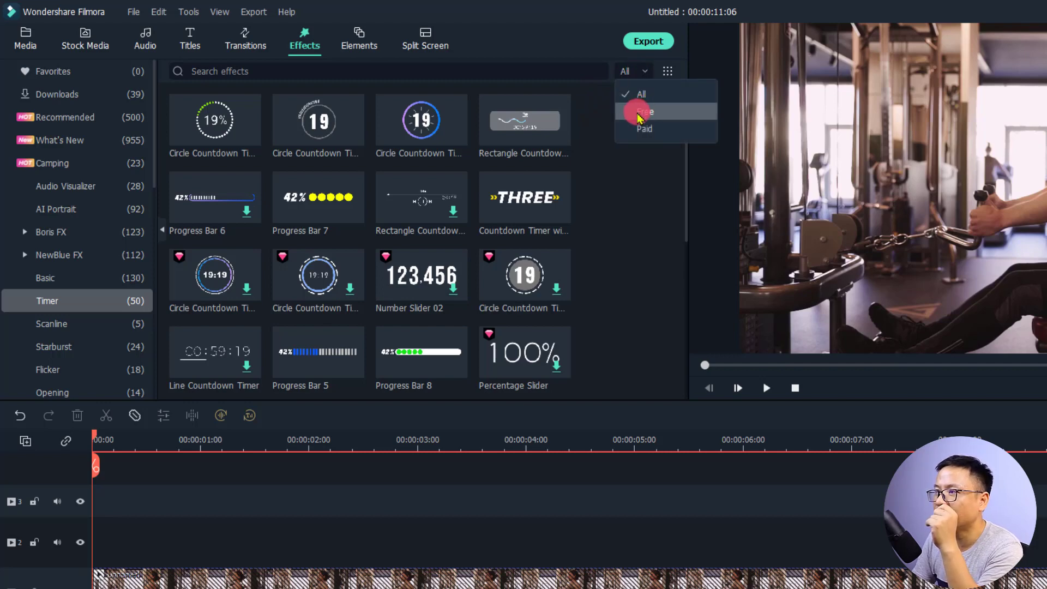
left_click(557, 263)
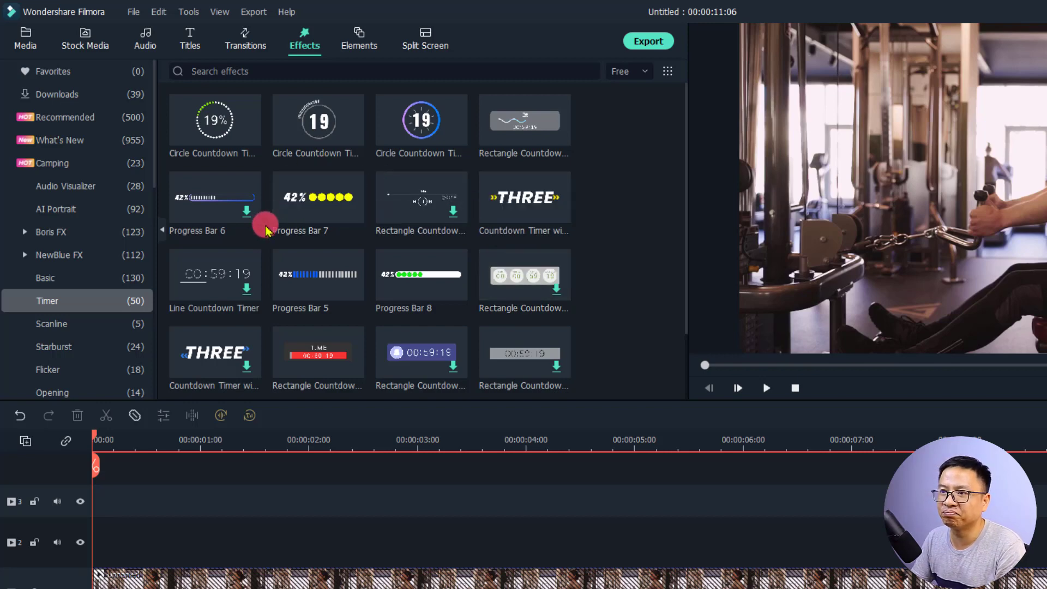
Preview the Circle Countdown Timer 10 effect and place it on video track 2 at the start of the timeline.
scroll(378, 161, "down", 2)
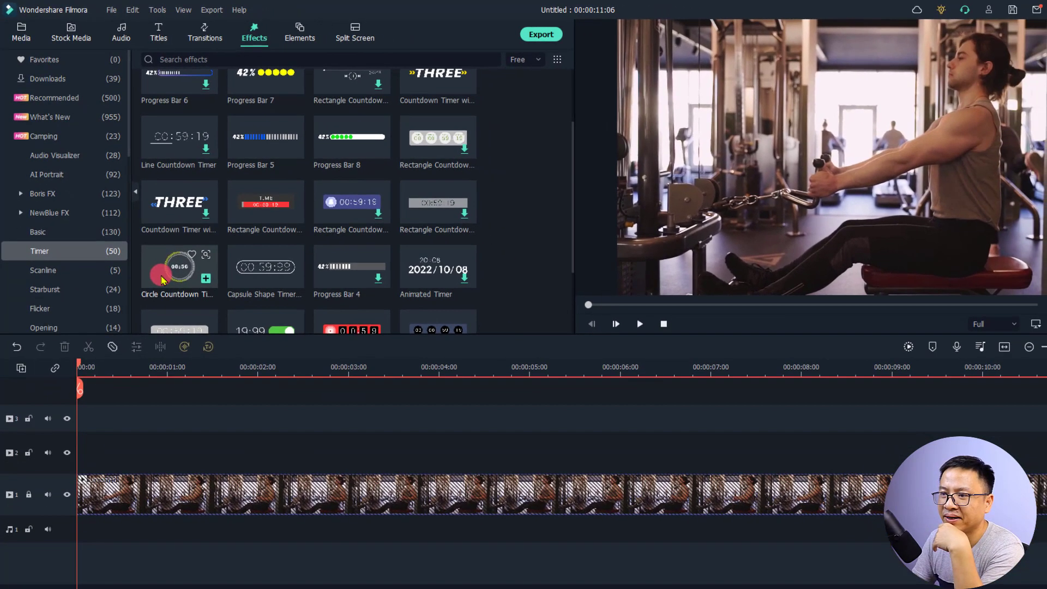
left_click(193, 335)
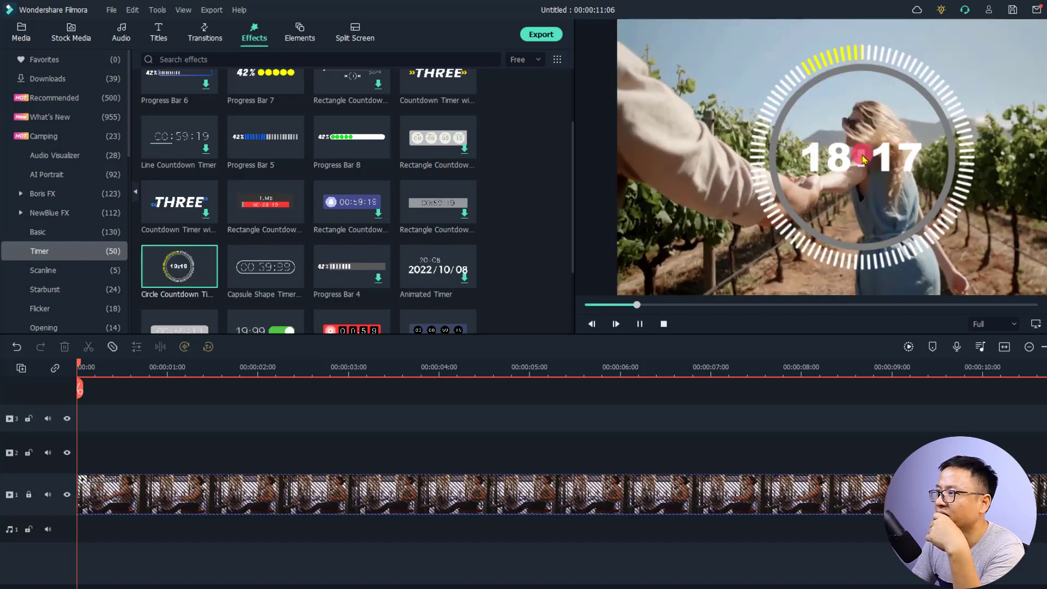
left_click(267, 314)
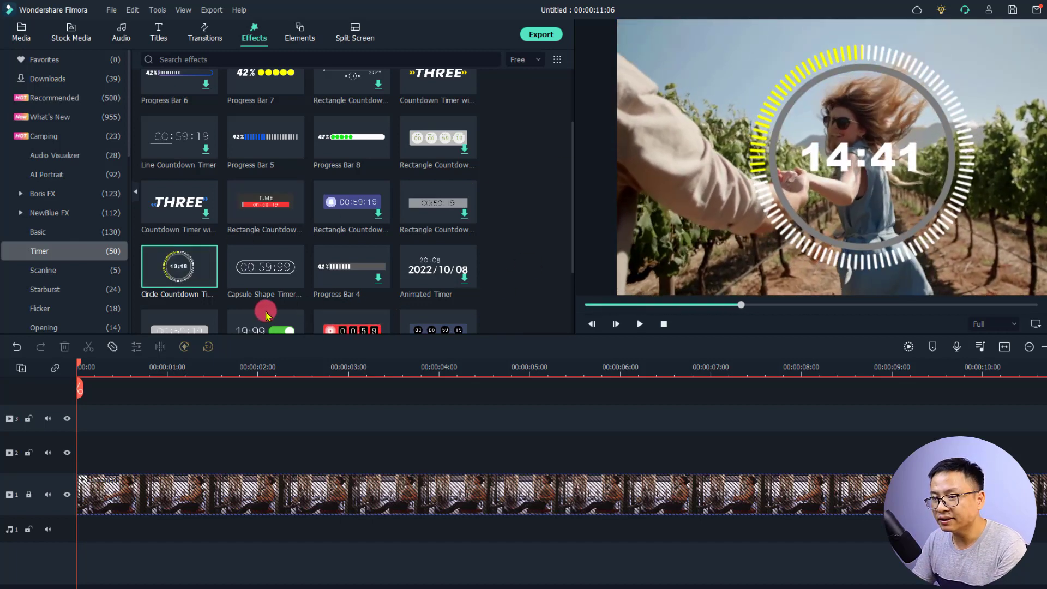
left_click_drag(157, 270, 82, 454)
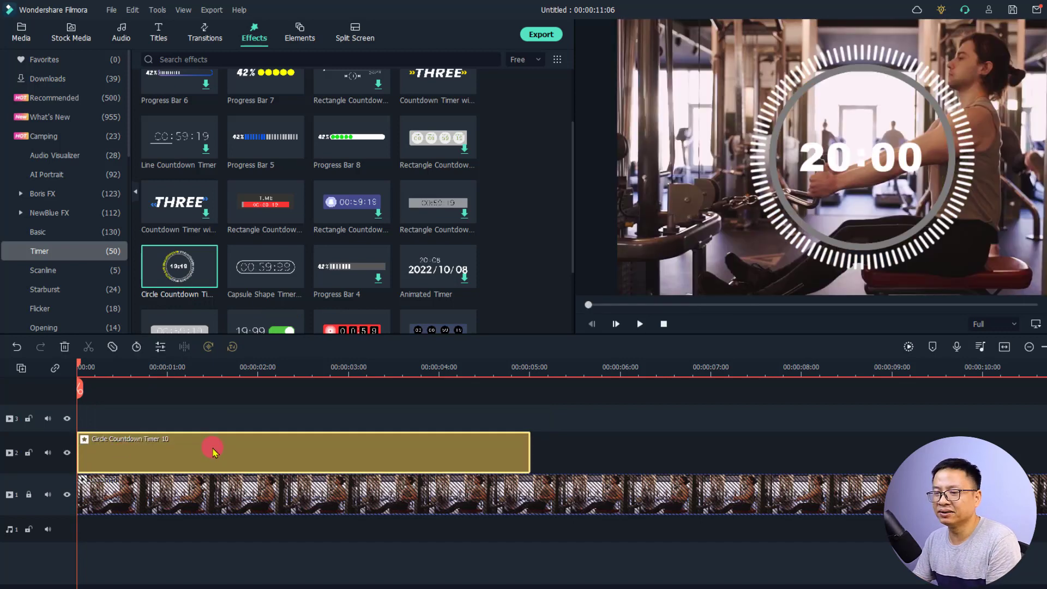
key("space")
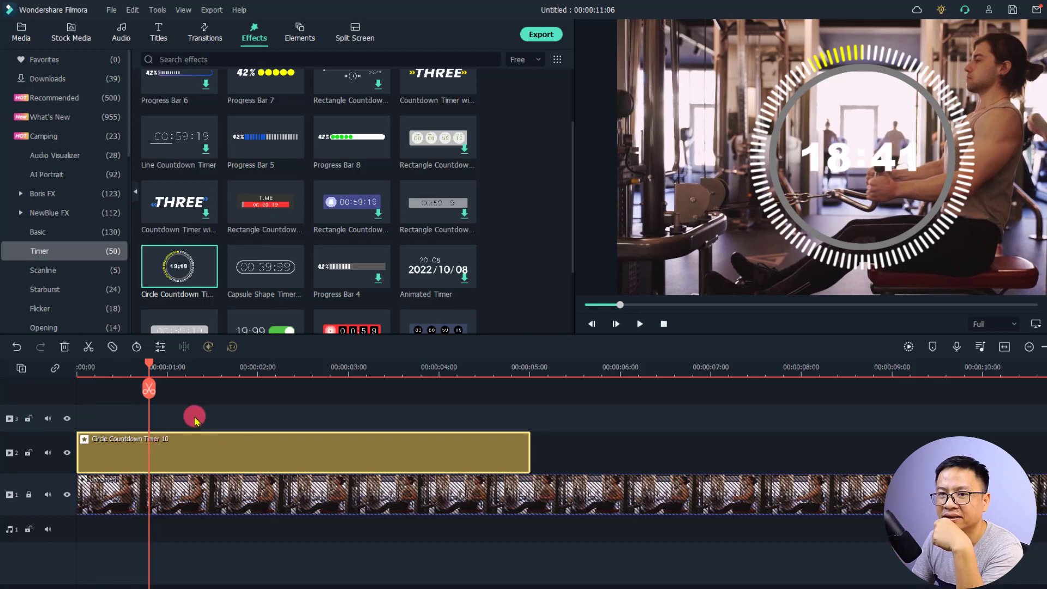
Scale the countdown timer to 0.34 and move it to Position X 0.13 and Position Y 0.81.
double_click(165, 452)
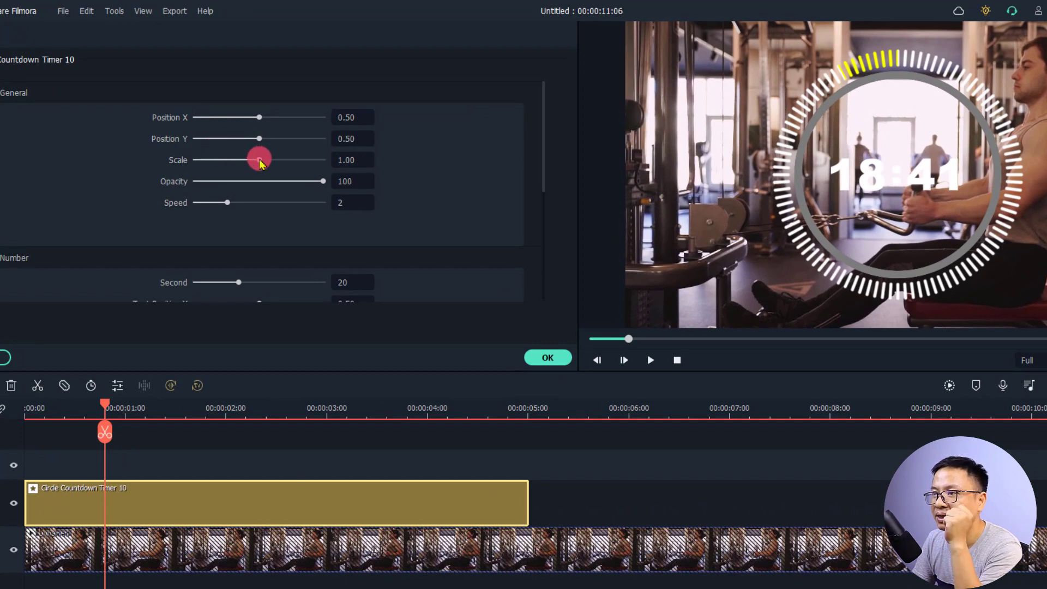
left_click_drag(259, 161, 219, 162)
left_click(258, 136)
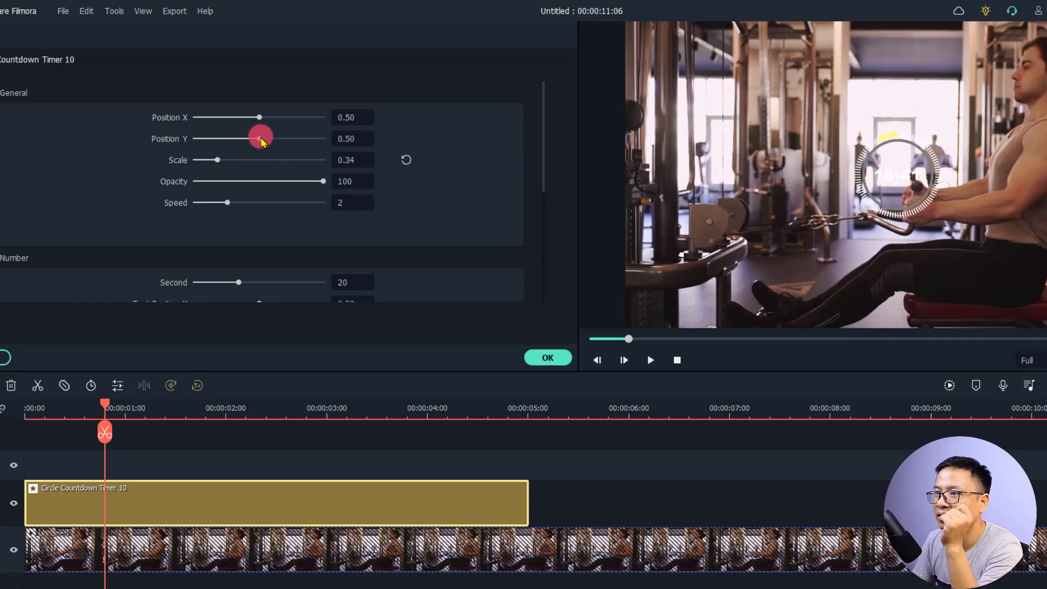
left_click_drag(261, 141, 240, 117)
left_click(267, 117)
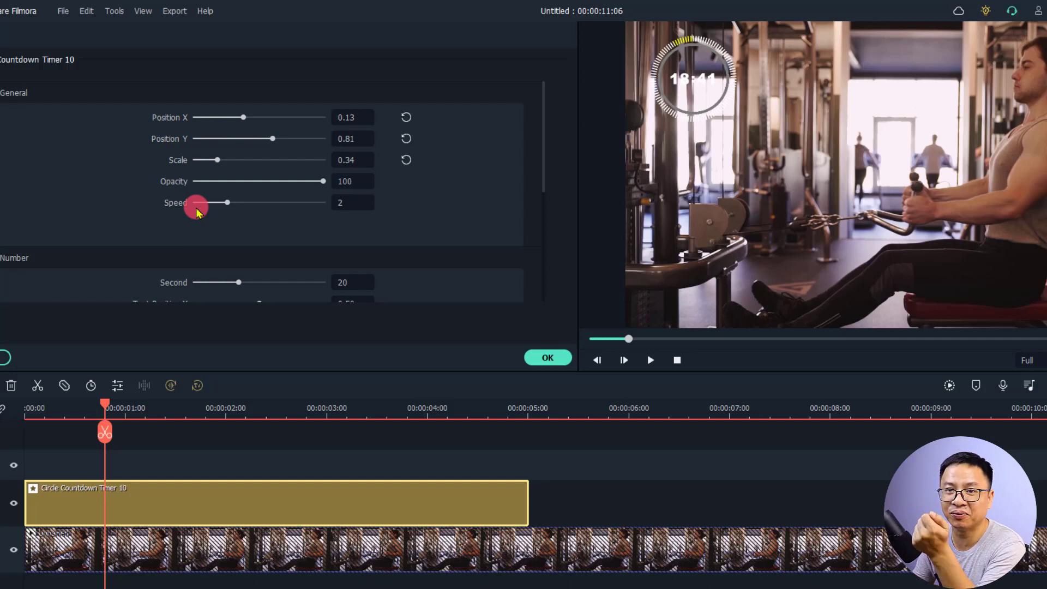
Set the countdown timer's speed to 1.
double_click(338, 203)
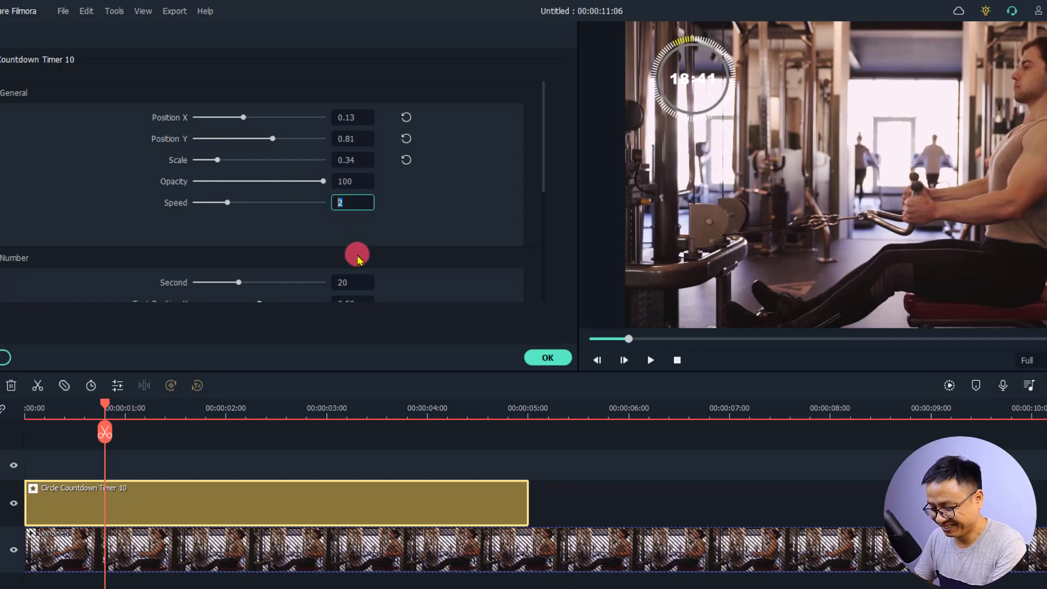
type("1")
key("Return")
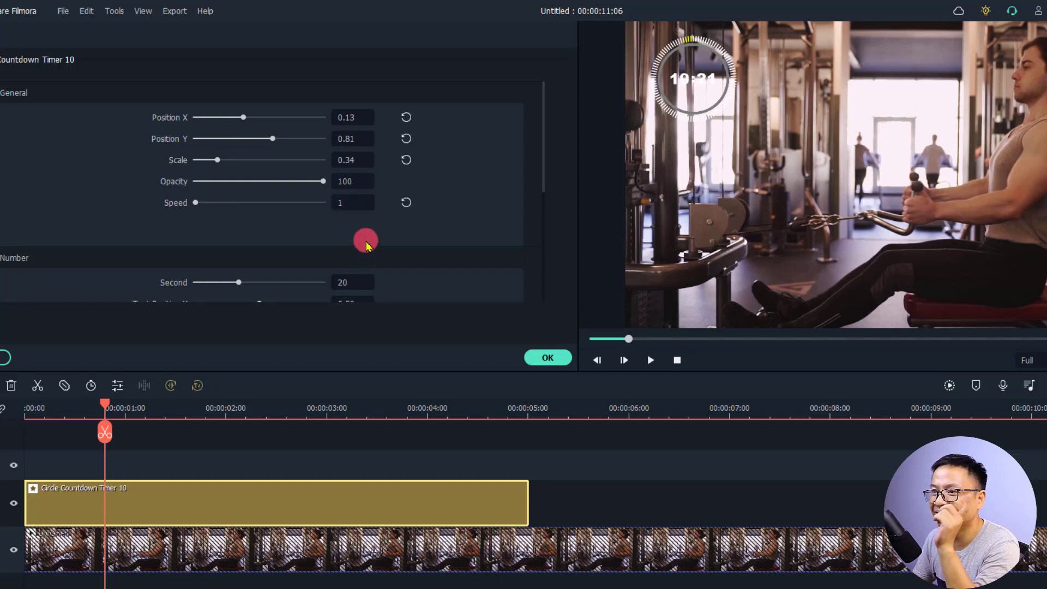
Set the timer to count down from 10 seconds and its text scale to 1.14.
left_click_drag(544, 164, 543, 209)
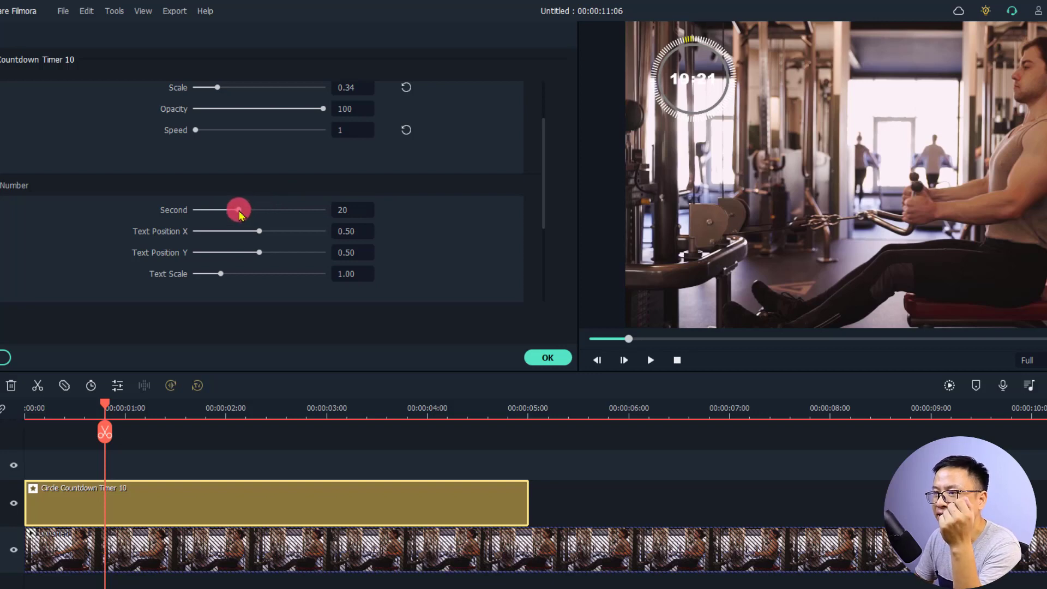
left_click_drag(239, 213, 335, 228)
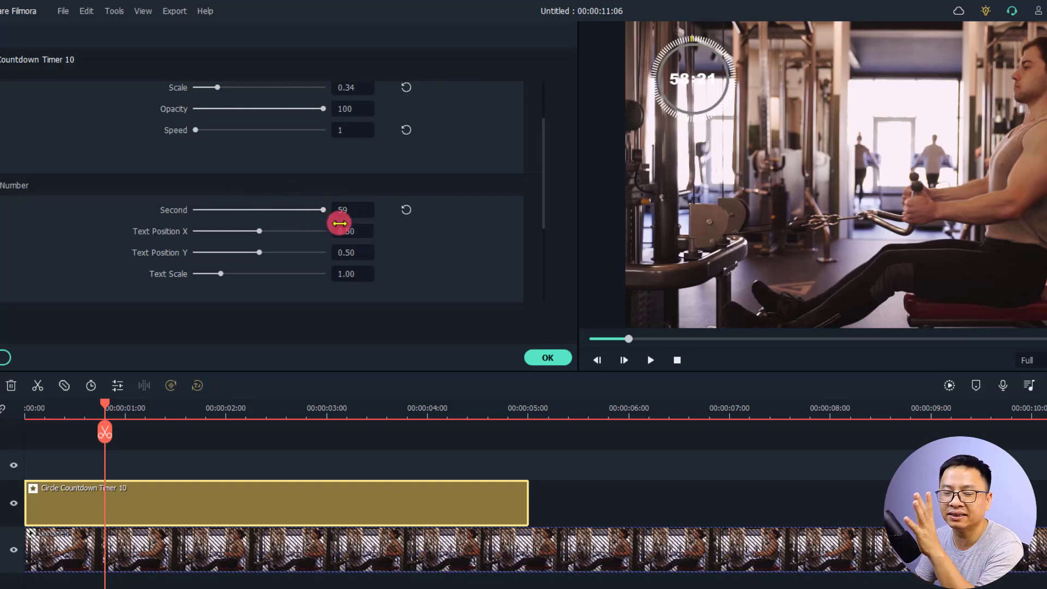
left_click(343, 210)
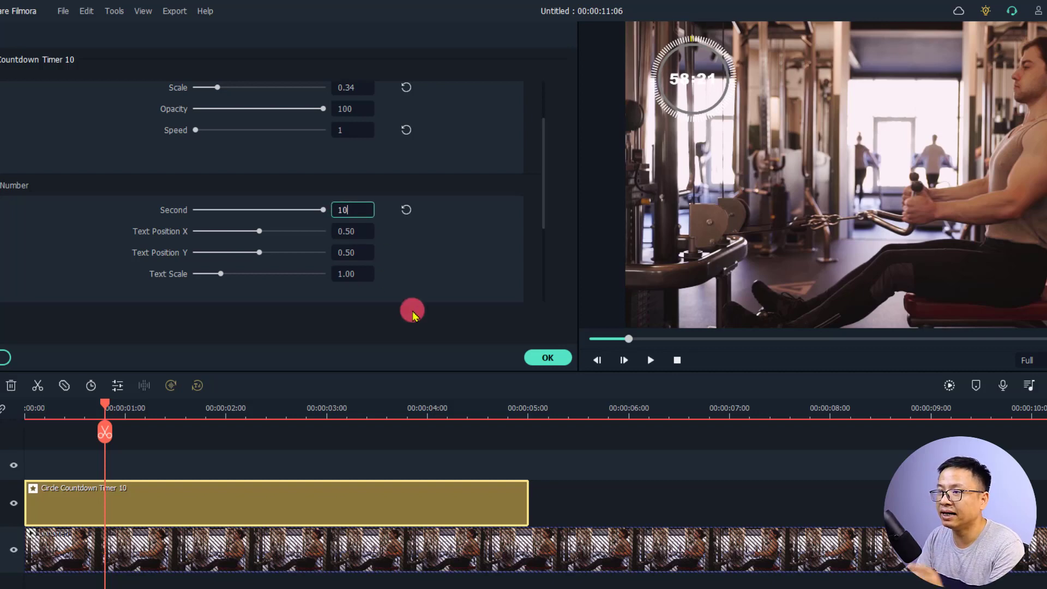
key("Return")
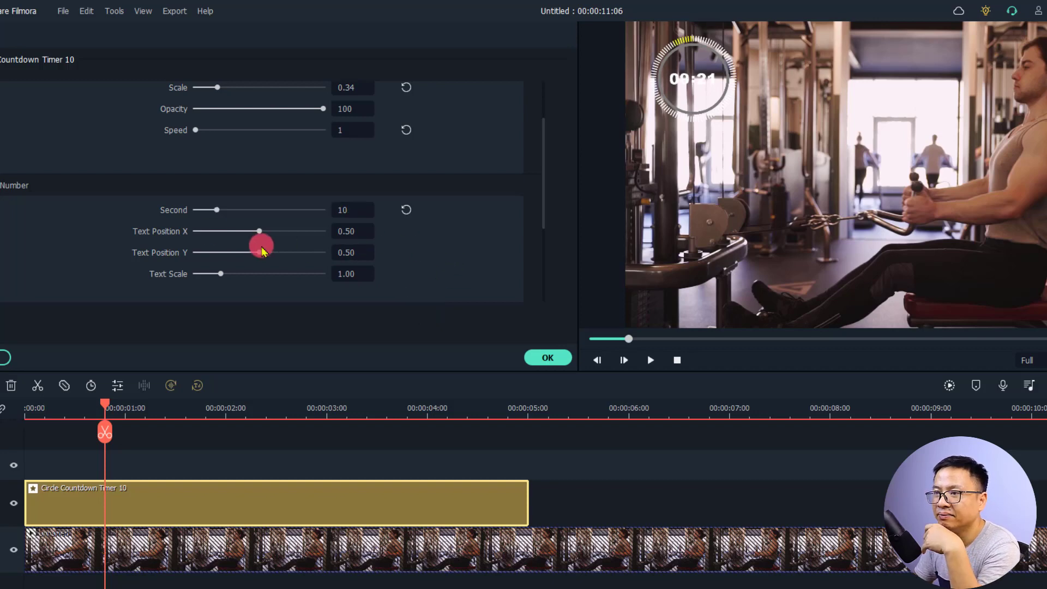
scroll(235, 229, "down", 1)
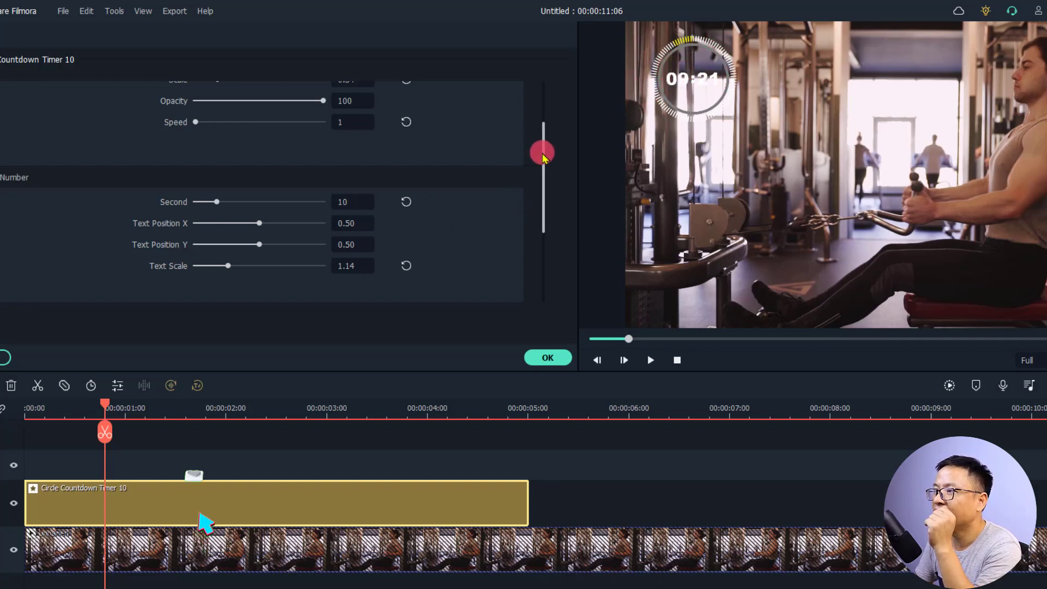
Set the timer's text color to bright green #55ff00 from the basic colors.
left_click_drag(542, 152, 542, 257)
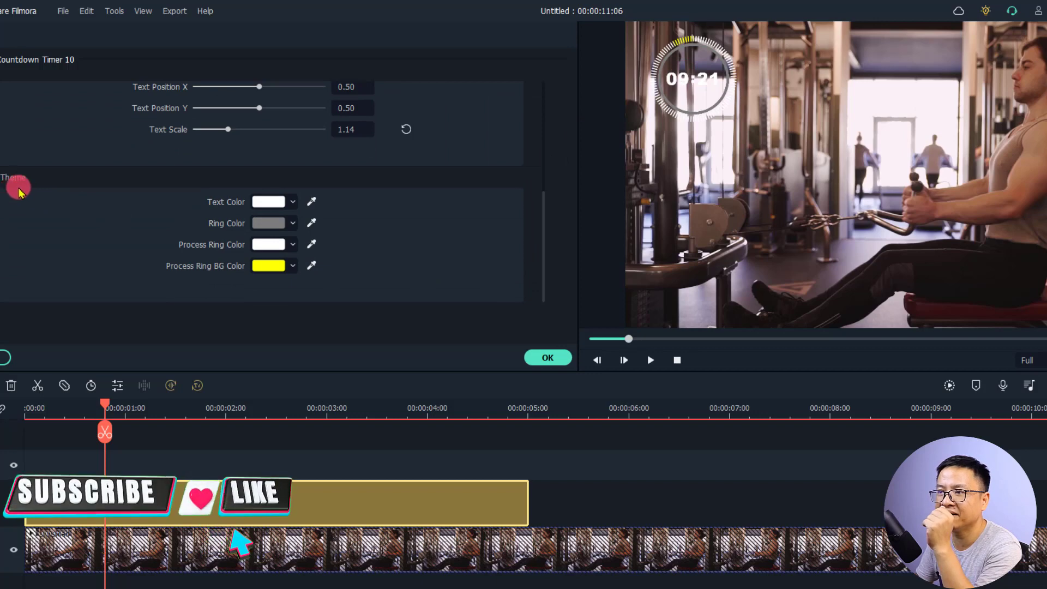
left_click(293, 202)
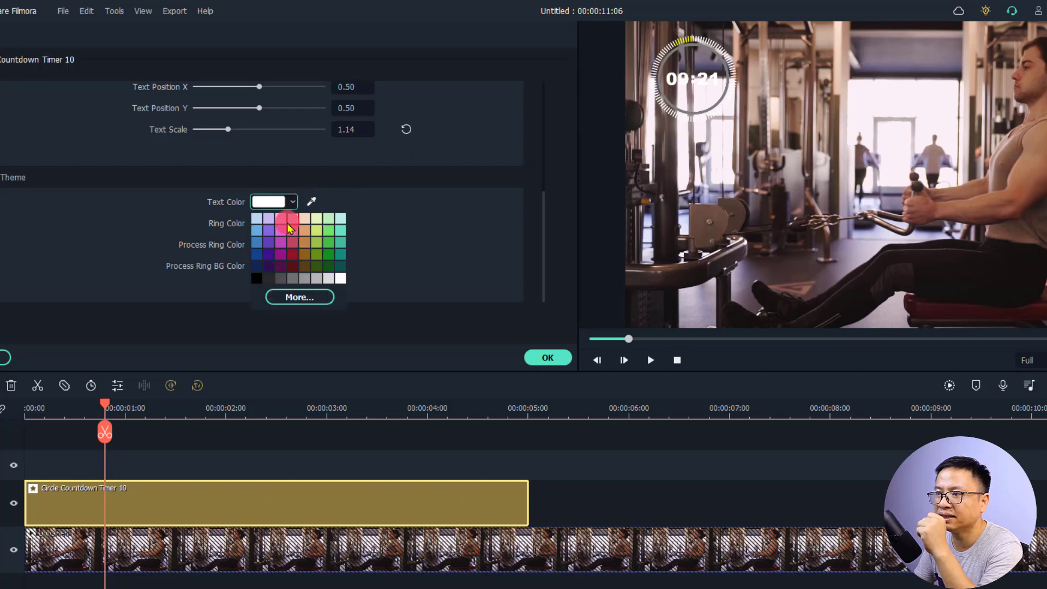
left_click(299, 297)
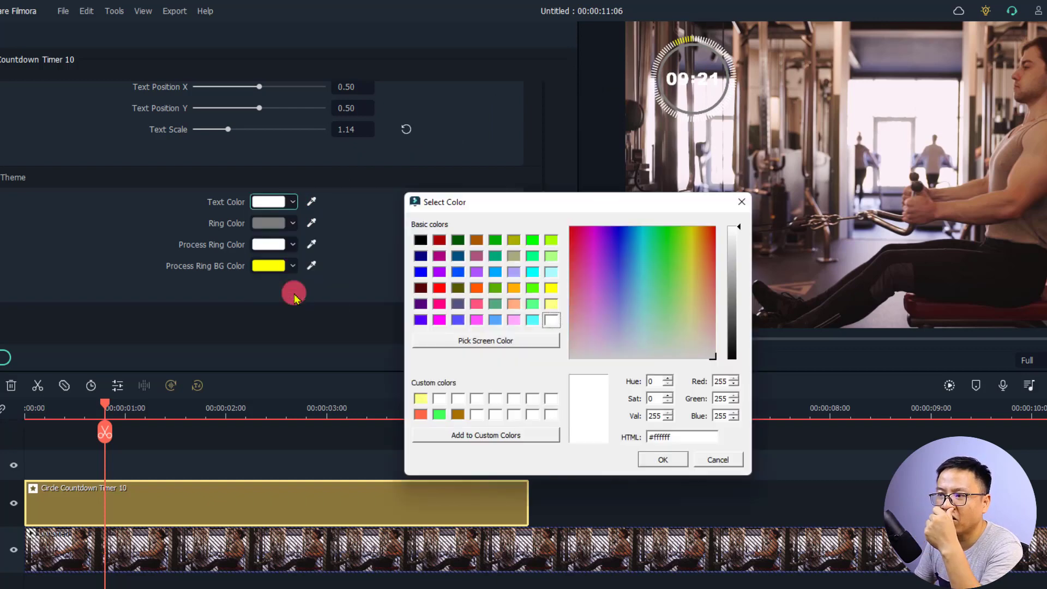
left_click(534, 289)
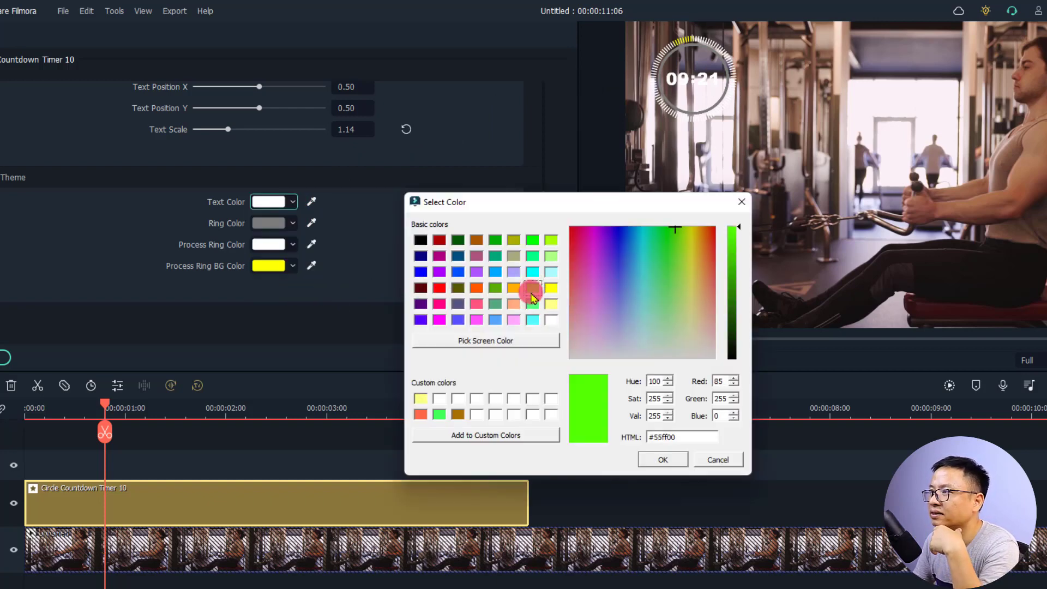
left_click(653, 462)
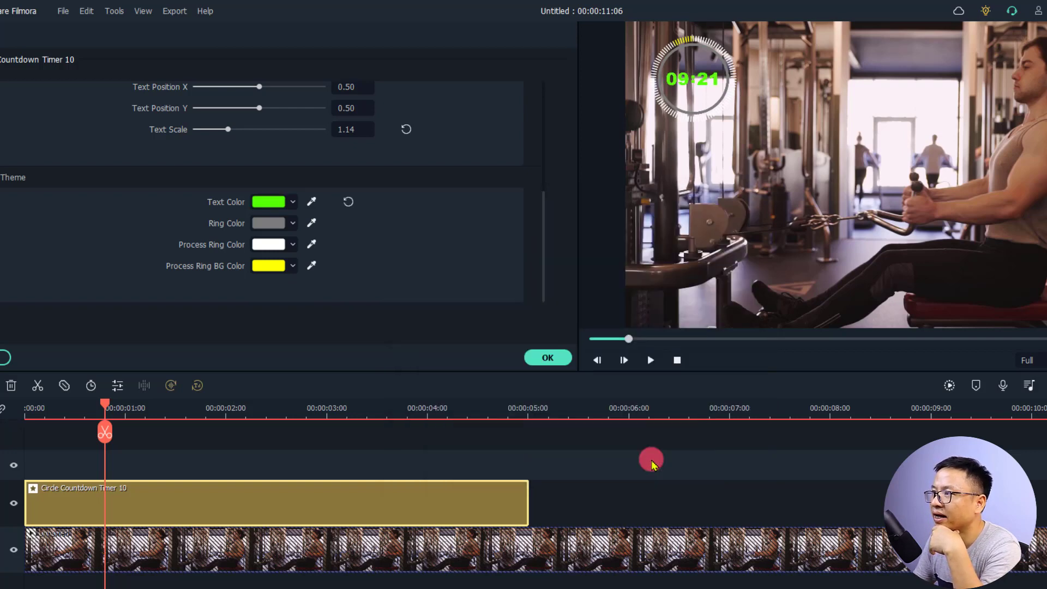
Replace the timer's text color with the interface's teal accent, sampled using the eyedropper.
left_click(312, 205)
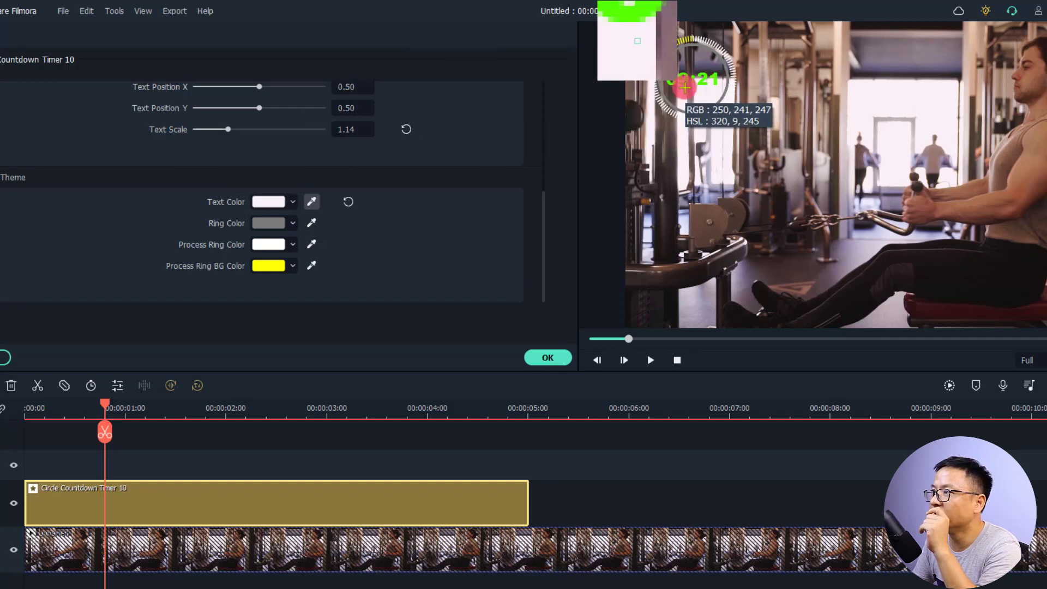
left_click(685, 85)
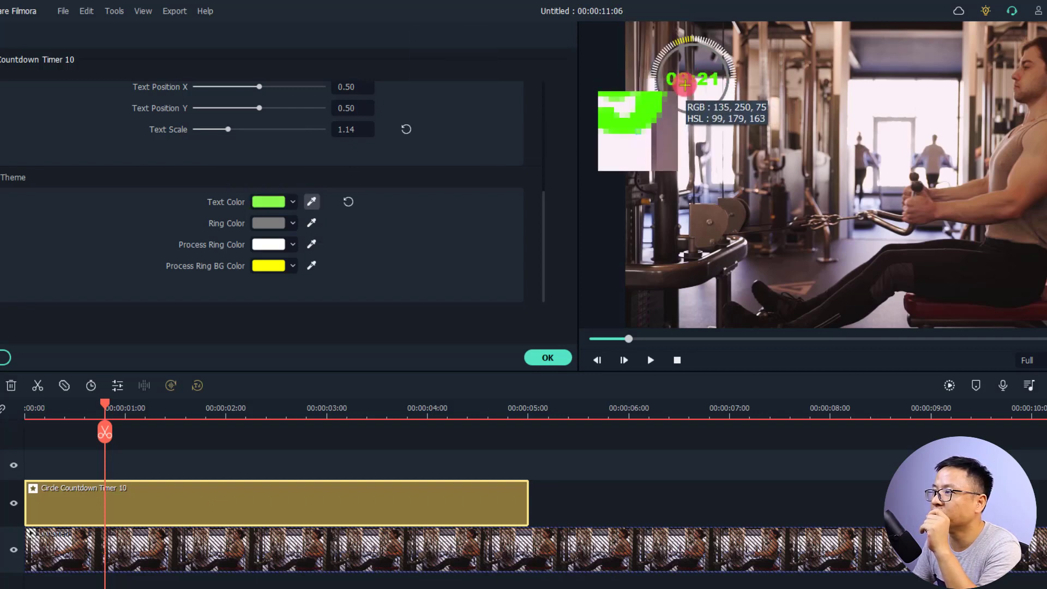
left_click(564, 358)
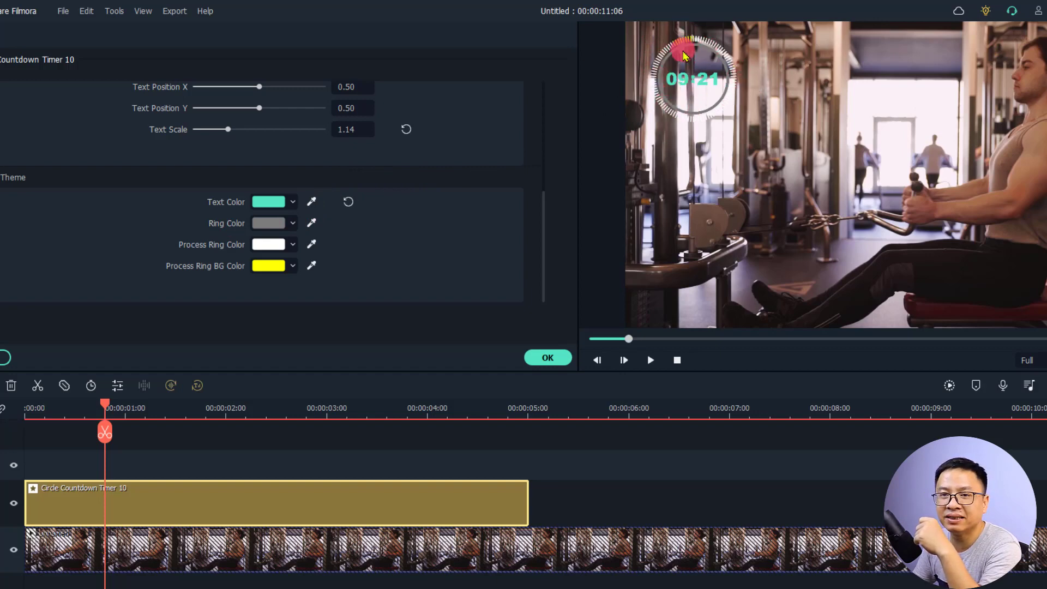
Set the countdown timer's ring color to blue #0000ff from the basic colors.
left_click(291, 229)
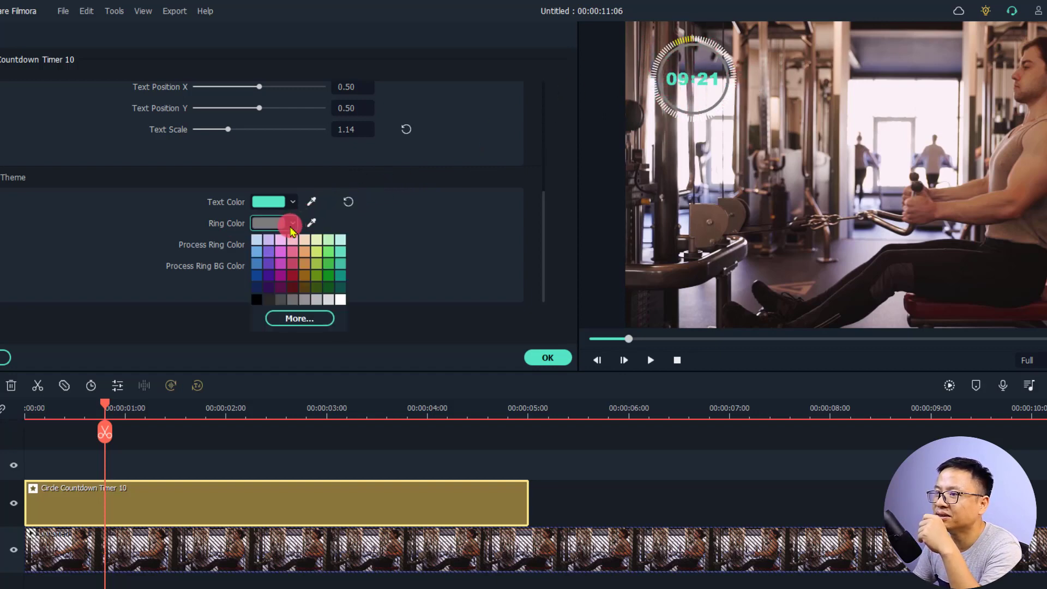
left_click(294, 320)
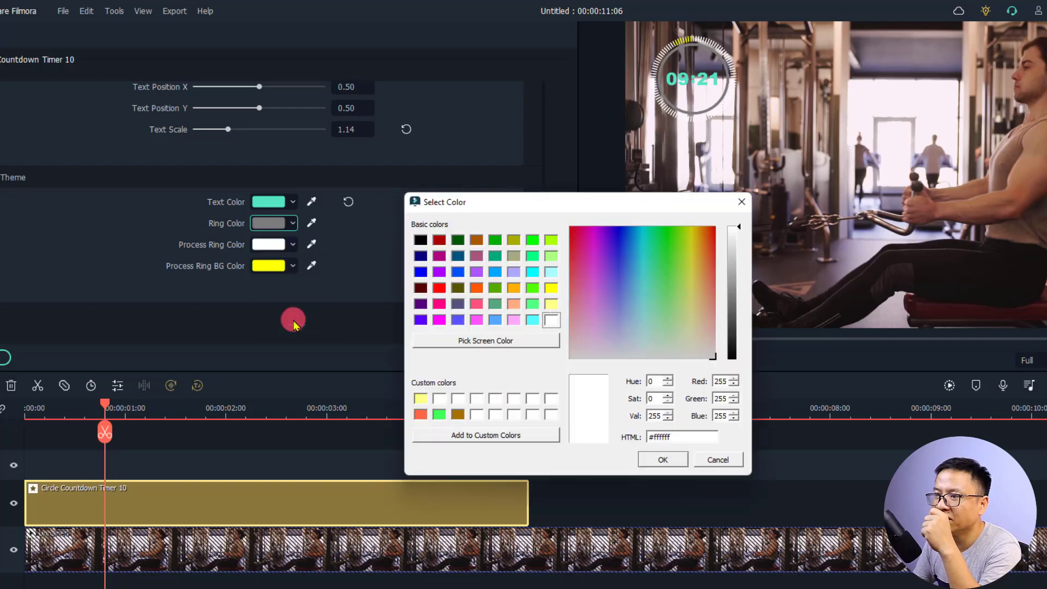
left_click(423, 272)
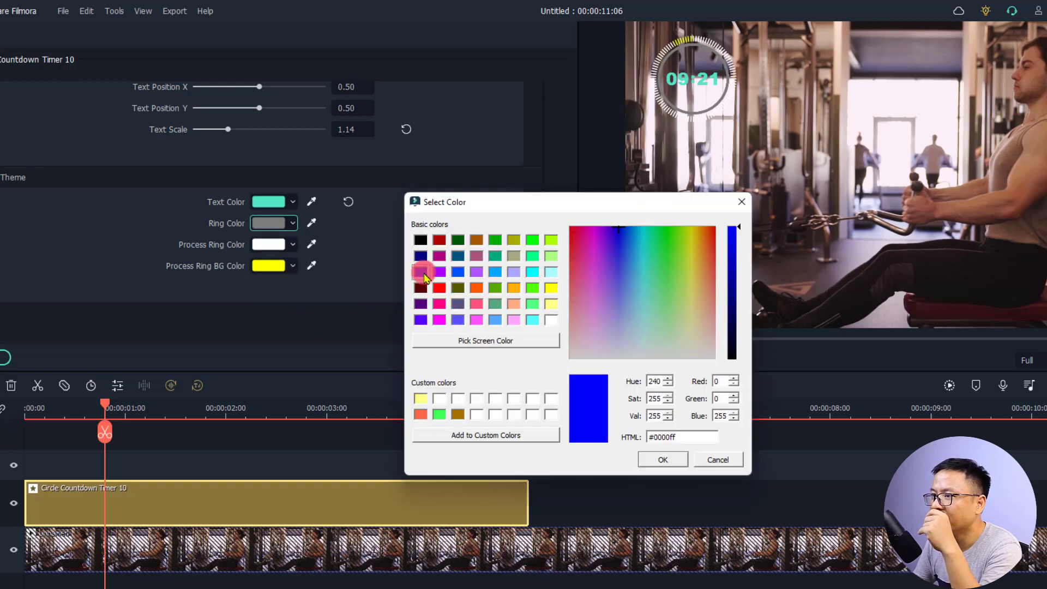
left_click(657, 459)
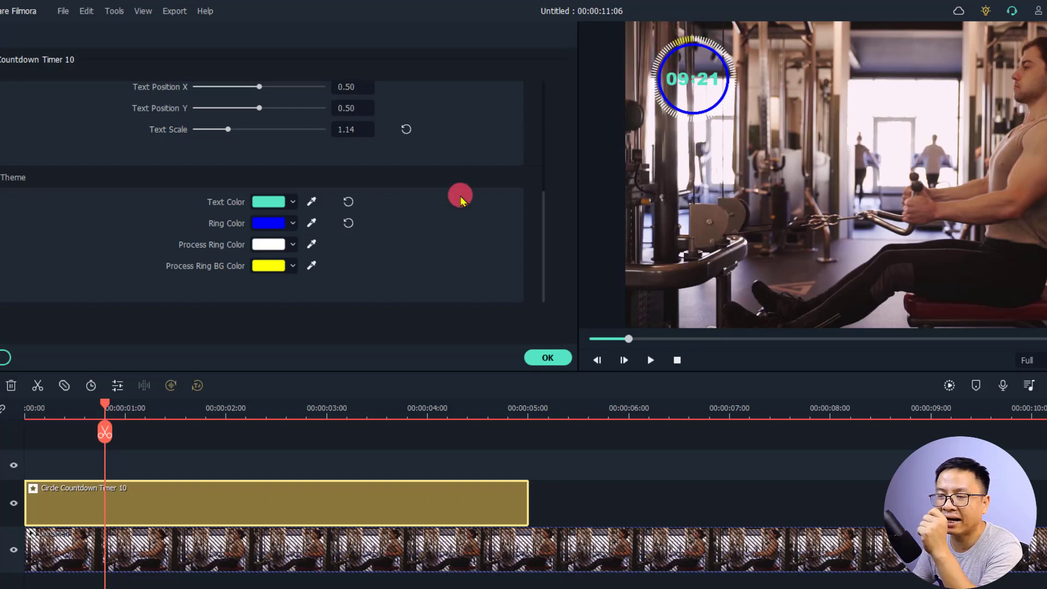
Set the timer's process ring color to magenta #ff00ff from the basic colors.
left_click(293, 244)
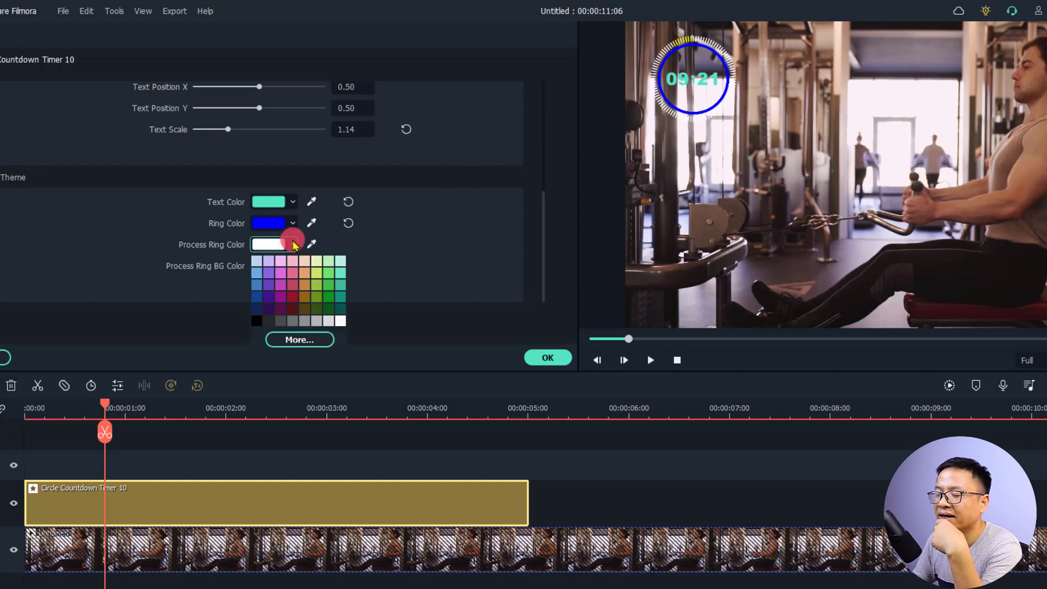
left_click(294, 338)
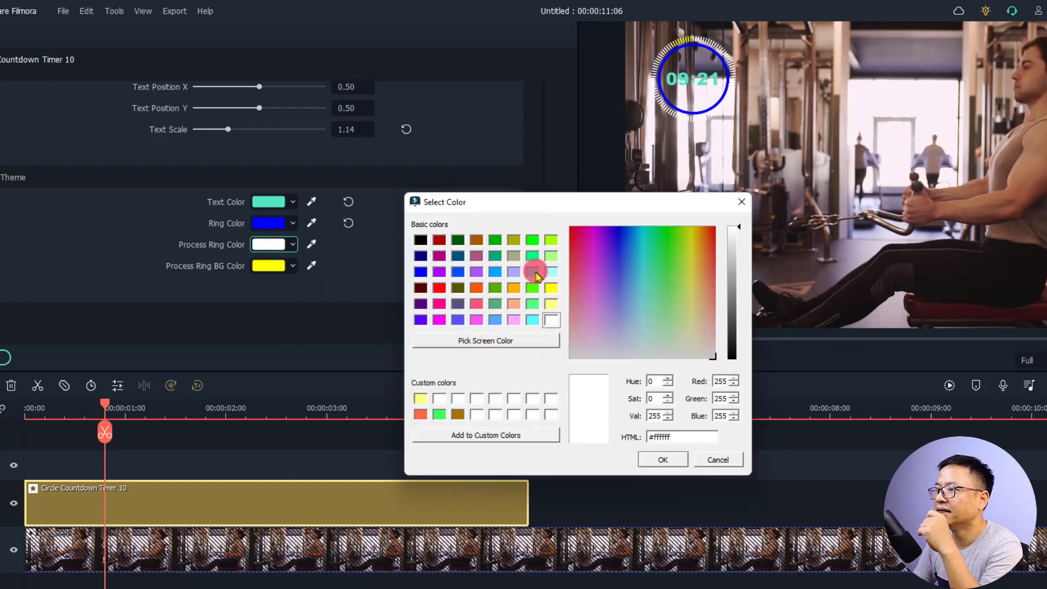
left_click(439, 320)
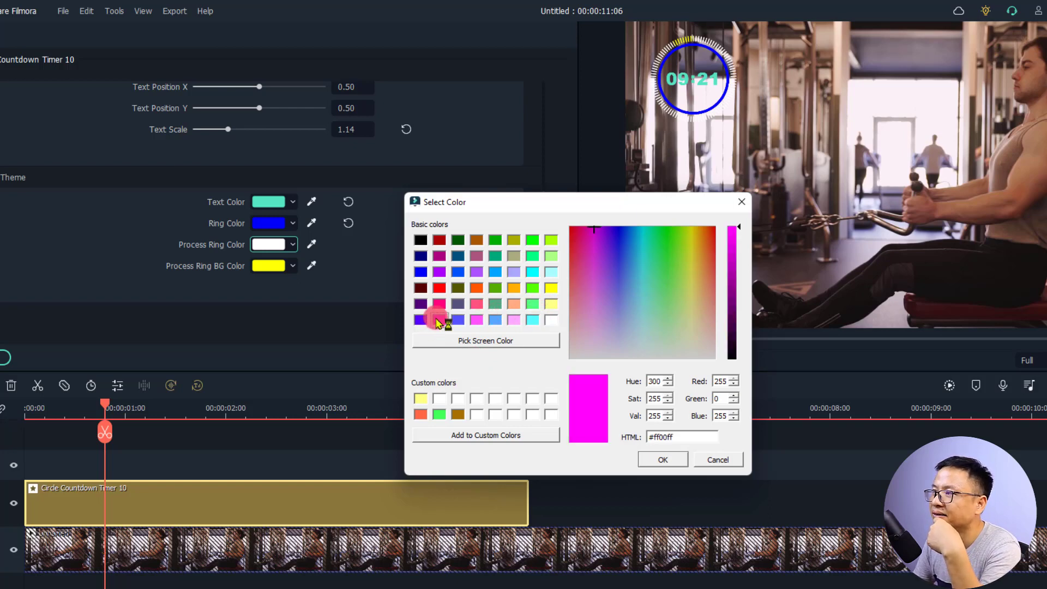
left_click(649, 461)
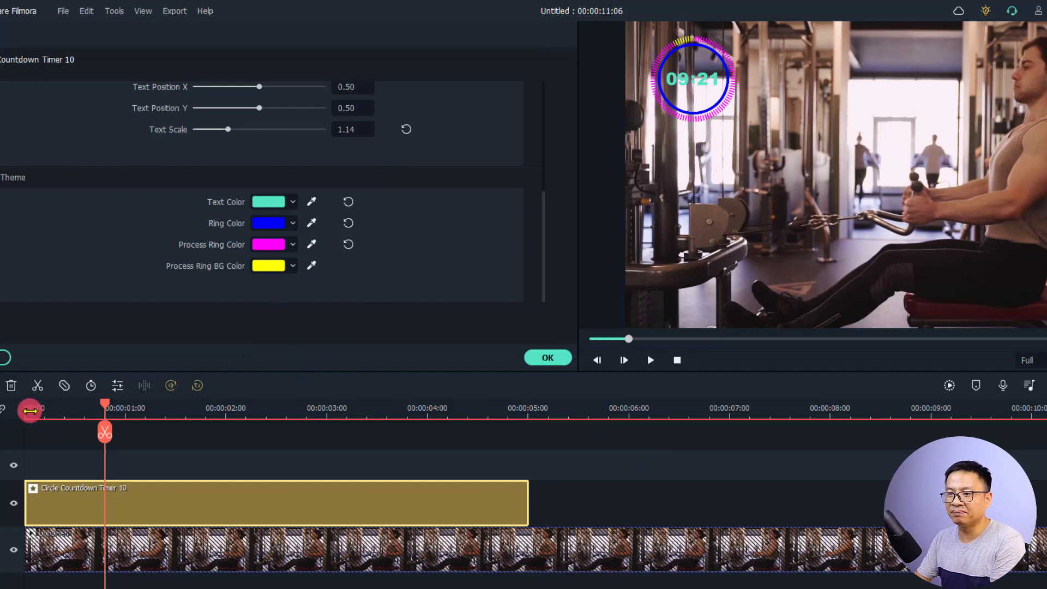
Play the video from the beginning and check the countdown up to the end of the timer clip.
left_click(30, 411)
left_click(146, 512)
key("space")
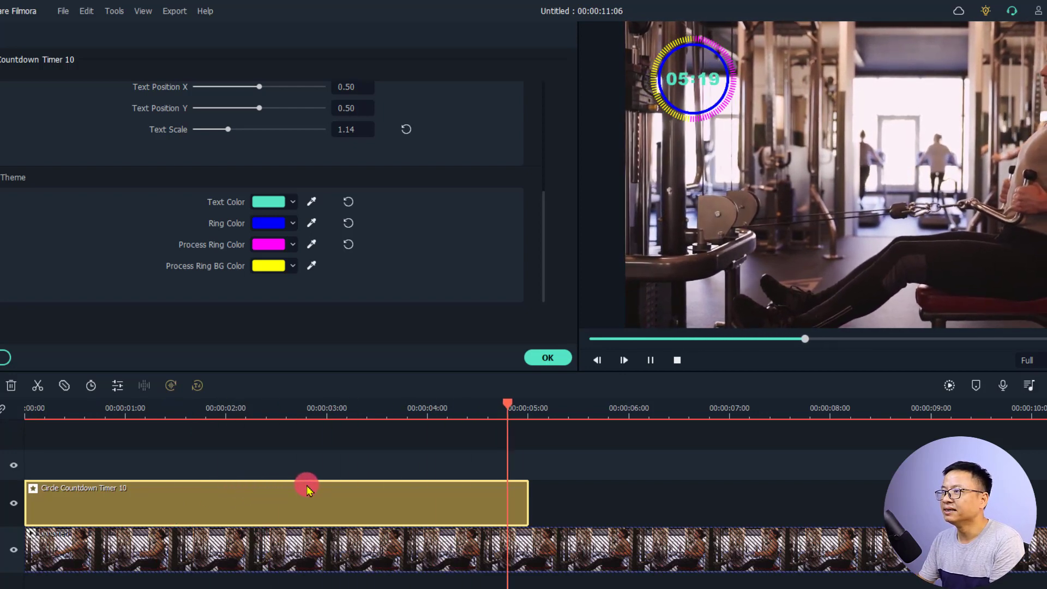
key("space")
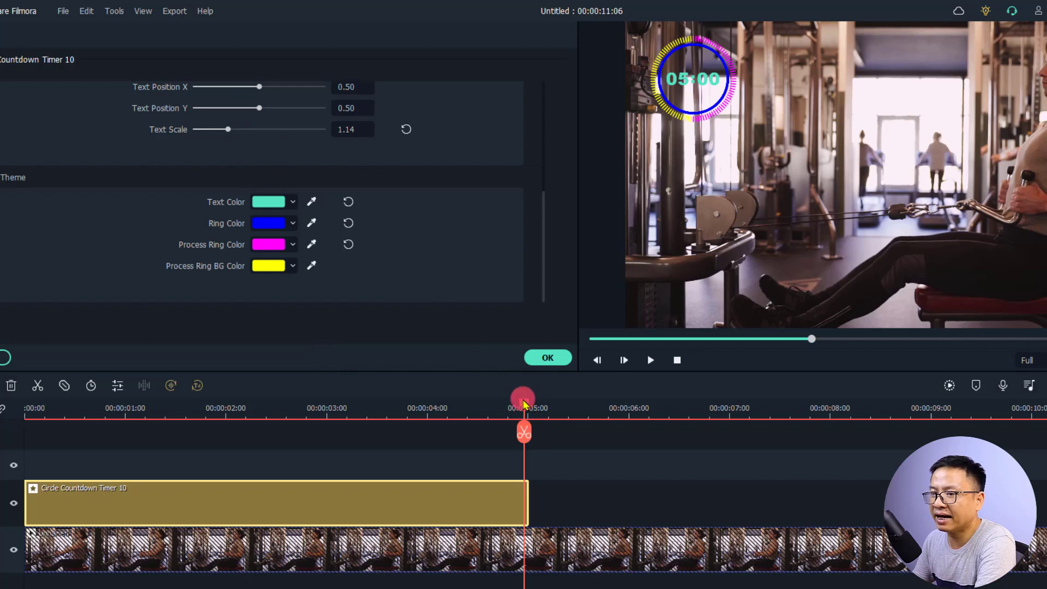
left_click_drag(523, 403, 527, 406)
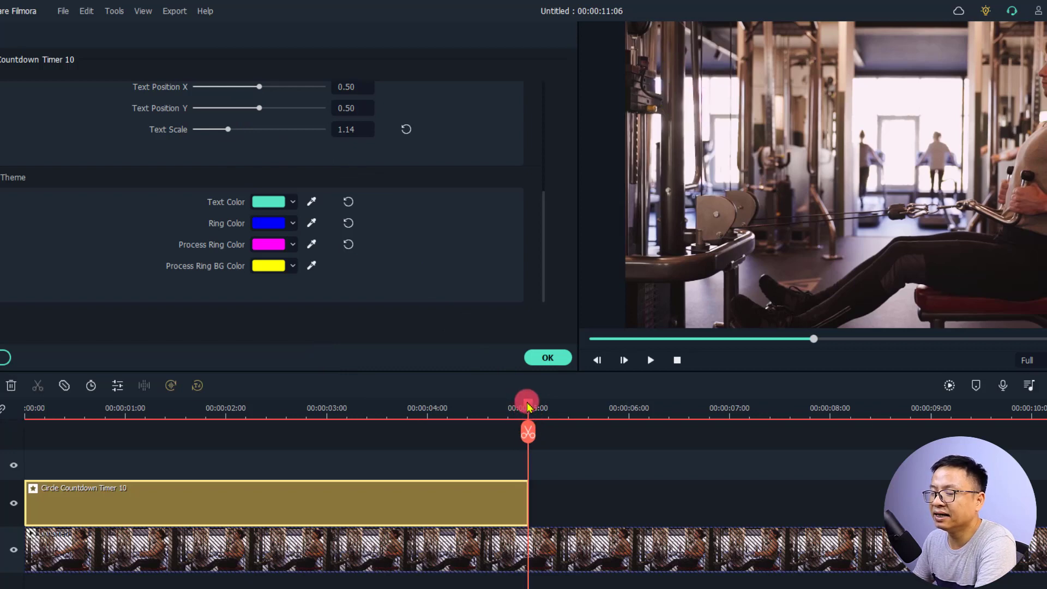
Accept the timer's effect settings and set the Circle Countdown Timer 10 clip's duration to 10 seconds.
scroll(355, 235, "up", 4)
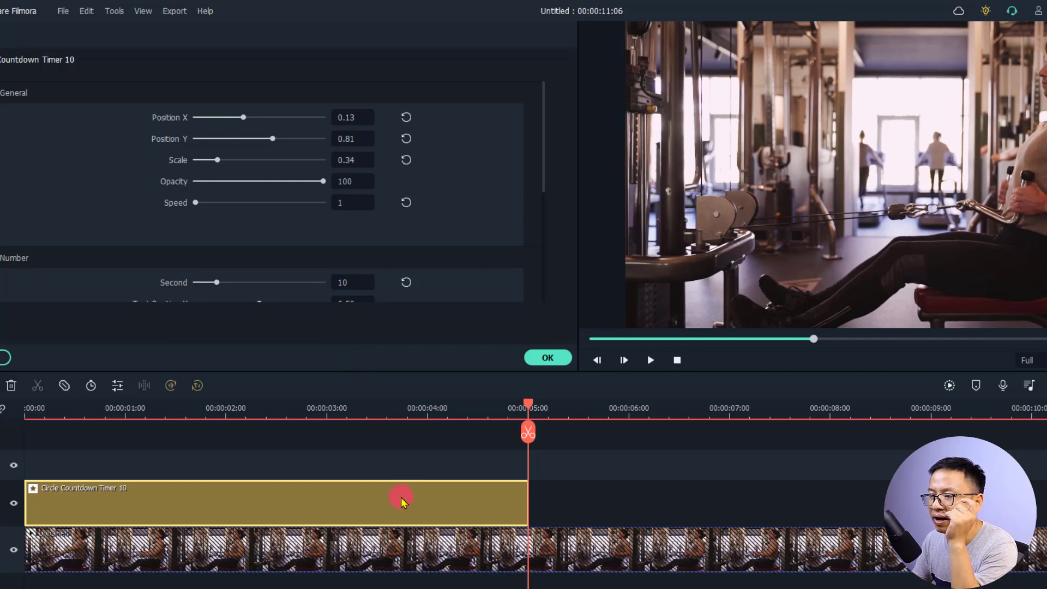
left_click(546, 357)
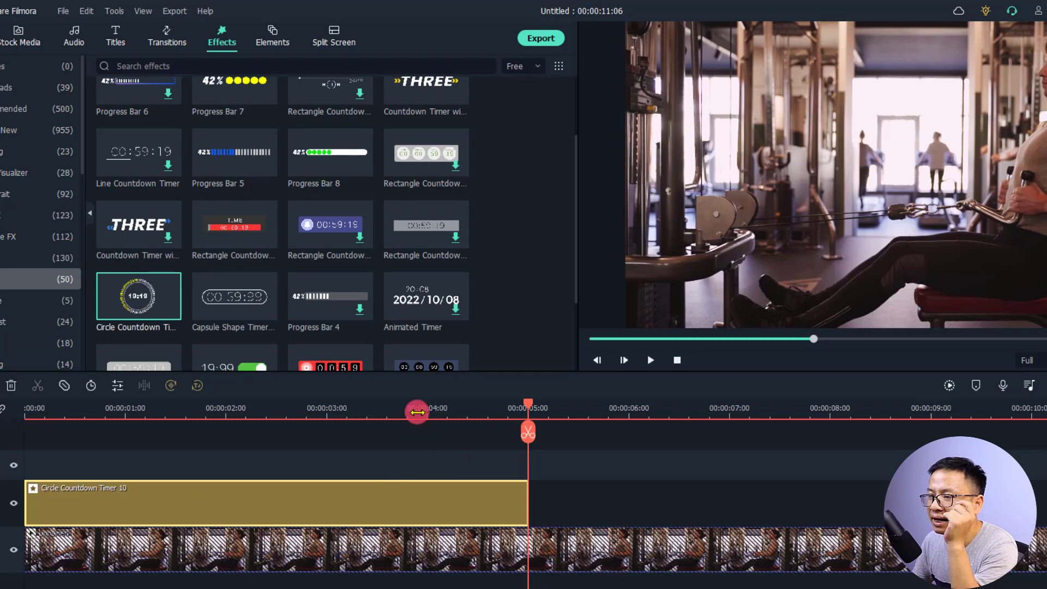
left_click(415, 408)
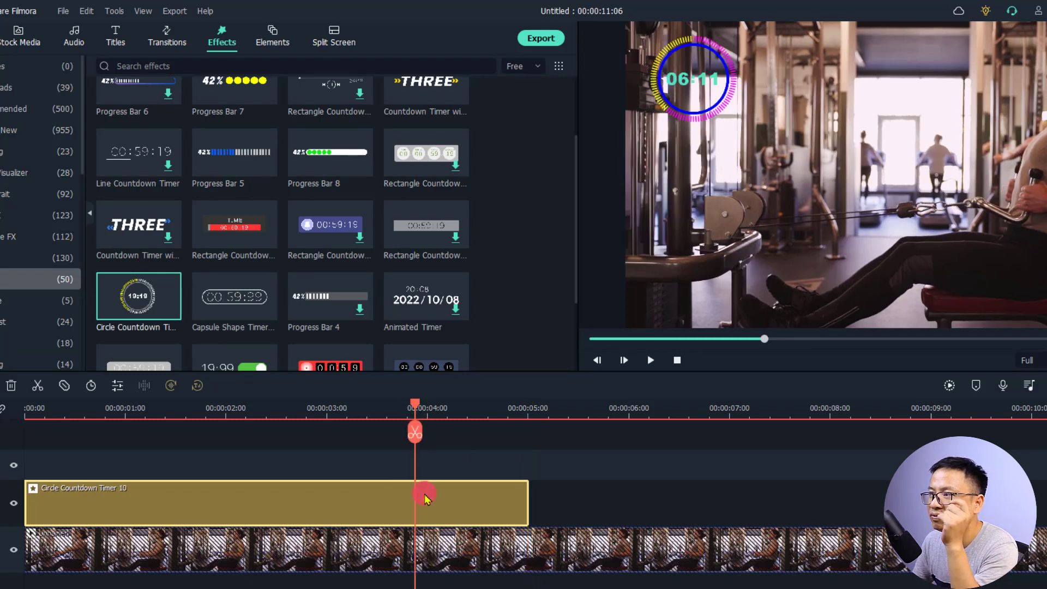
right_click(410, 505)
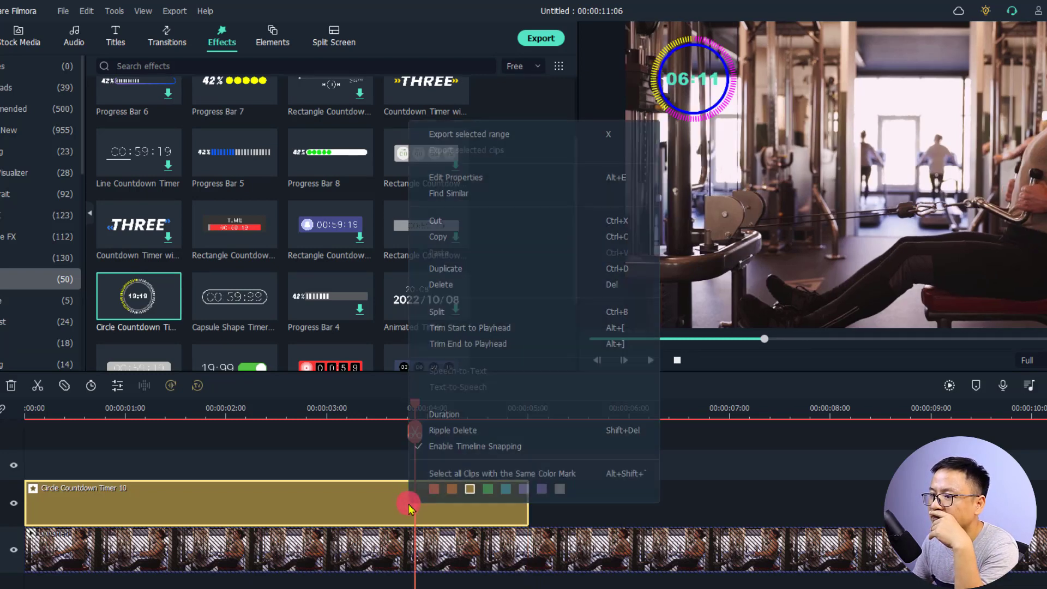
left_click(443, 415)
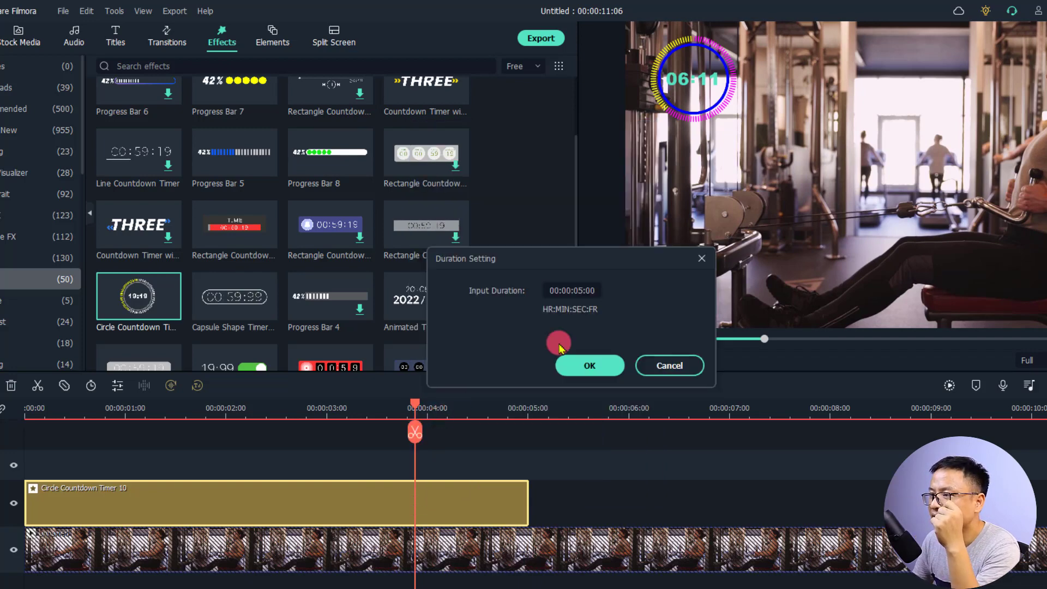
left_click(585, 293)
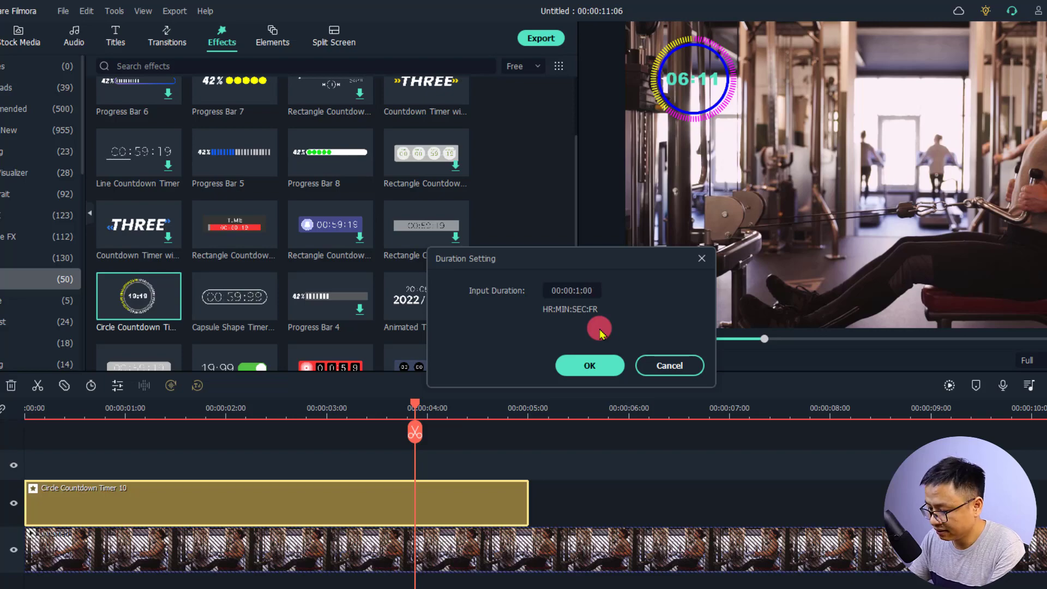
left_click(600, 361)
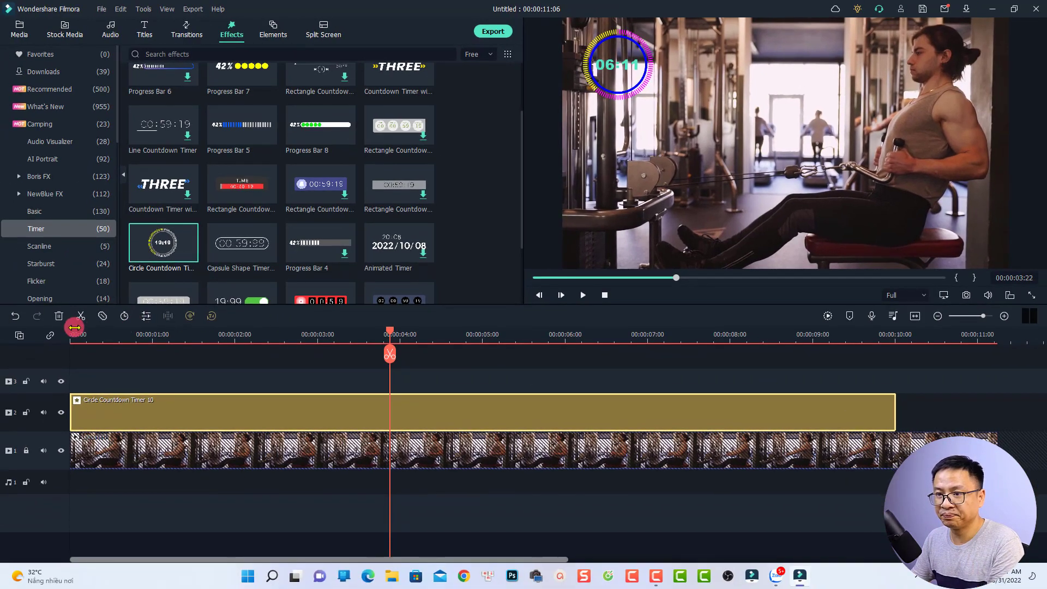
Play the video from the start to preview the lengthened countdown timer.
left_click(73, 335)
key("space")
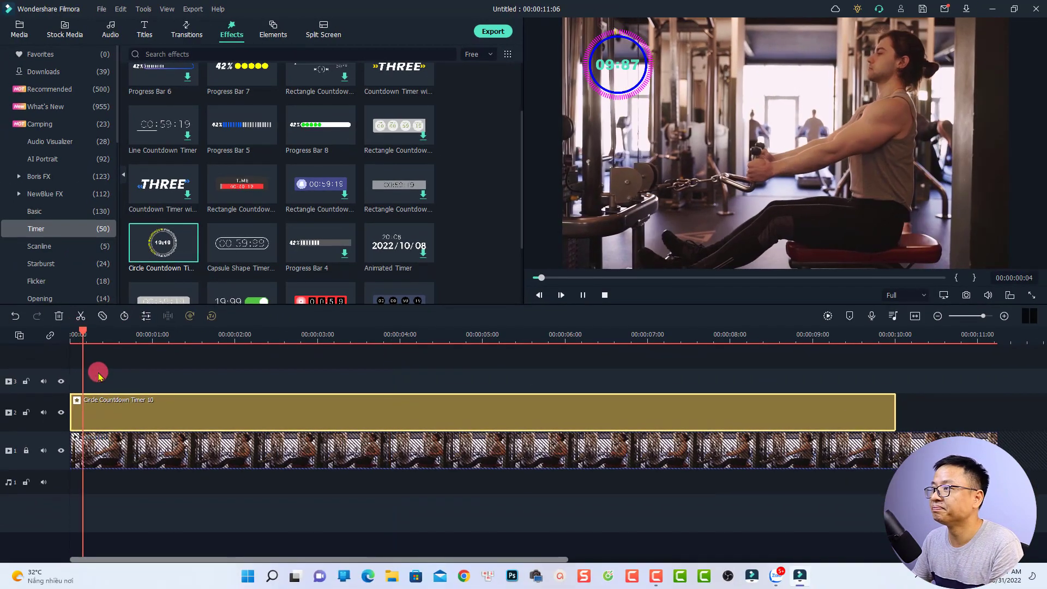